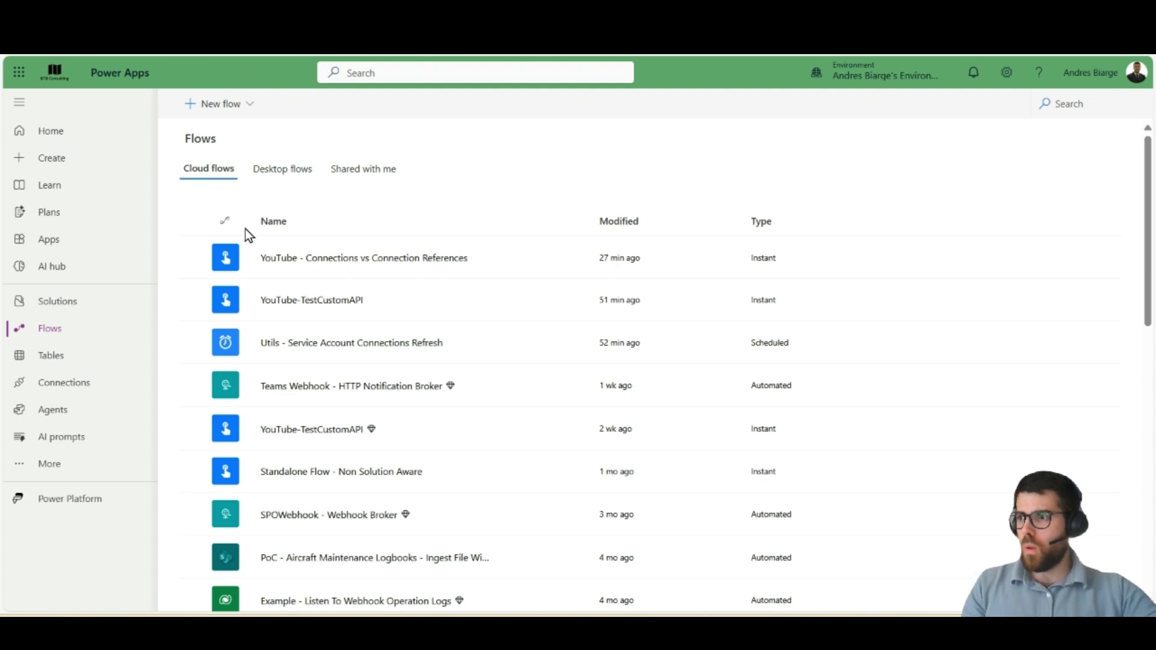
pyautogui.moveTo(198, 218); pyautogui.dragTo(492, 277)
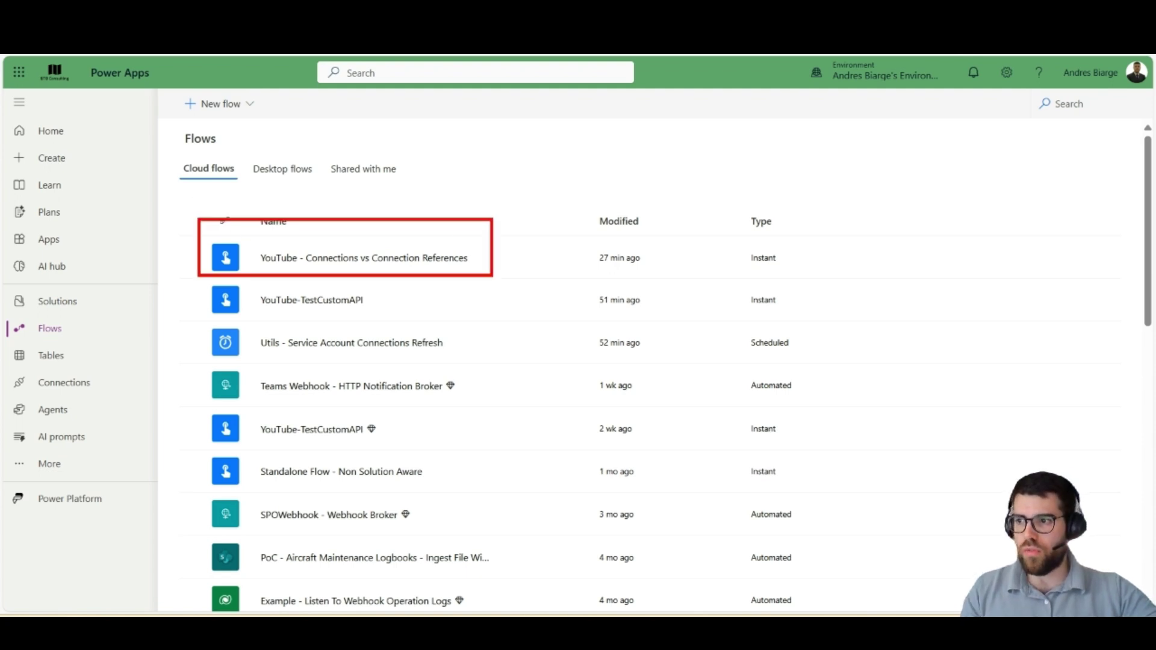
pyautogui.press('Escape')
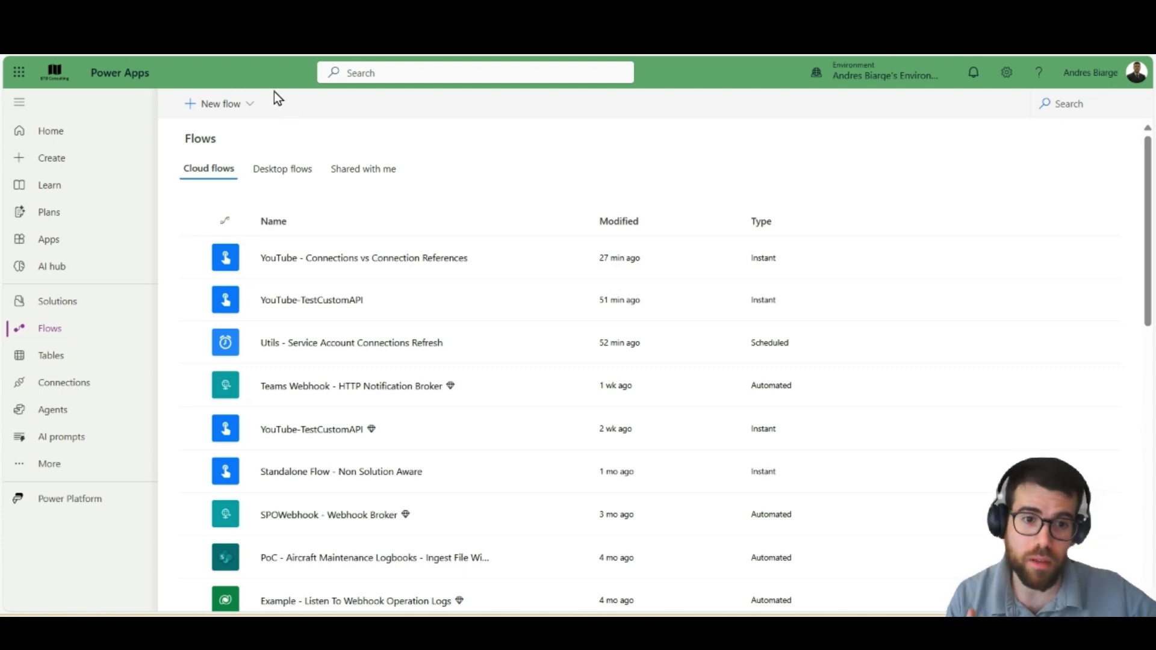
pyautogui.click(216, 110)
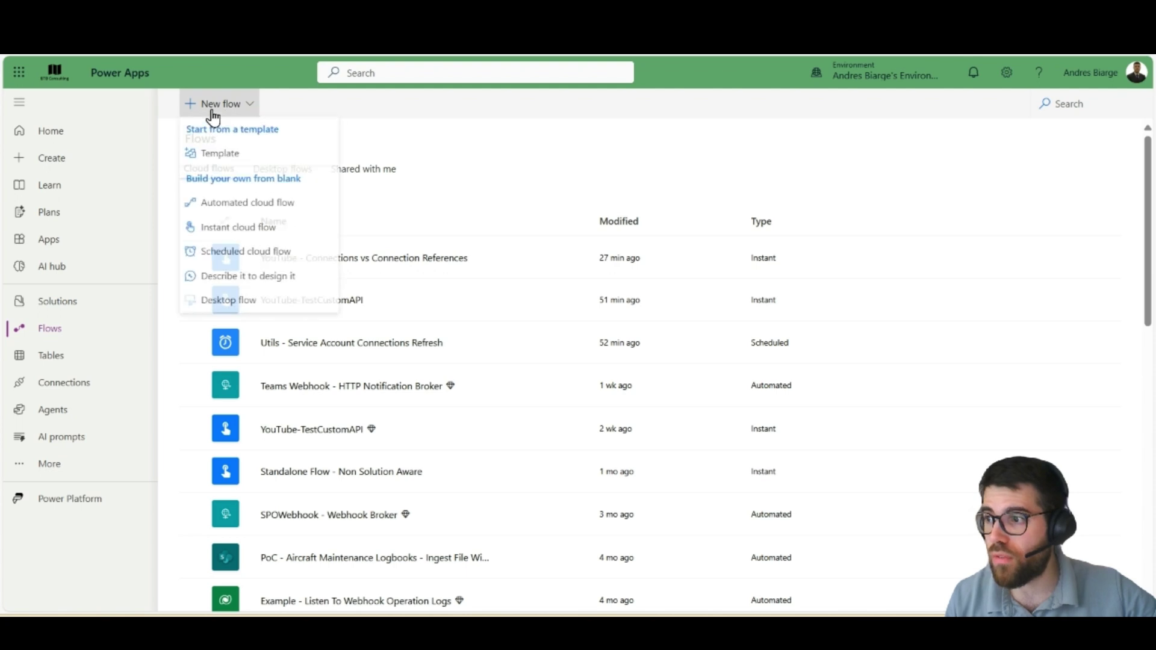
pyautogui.click(389, 126)
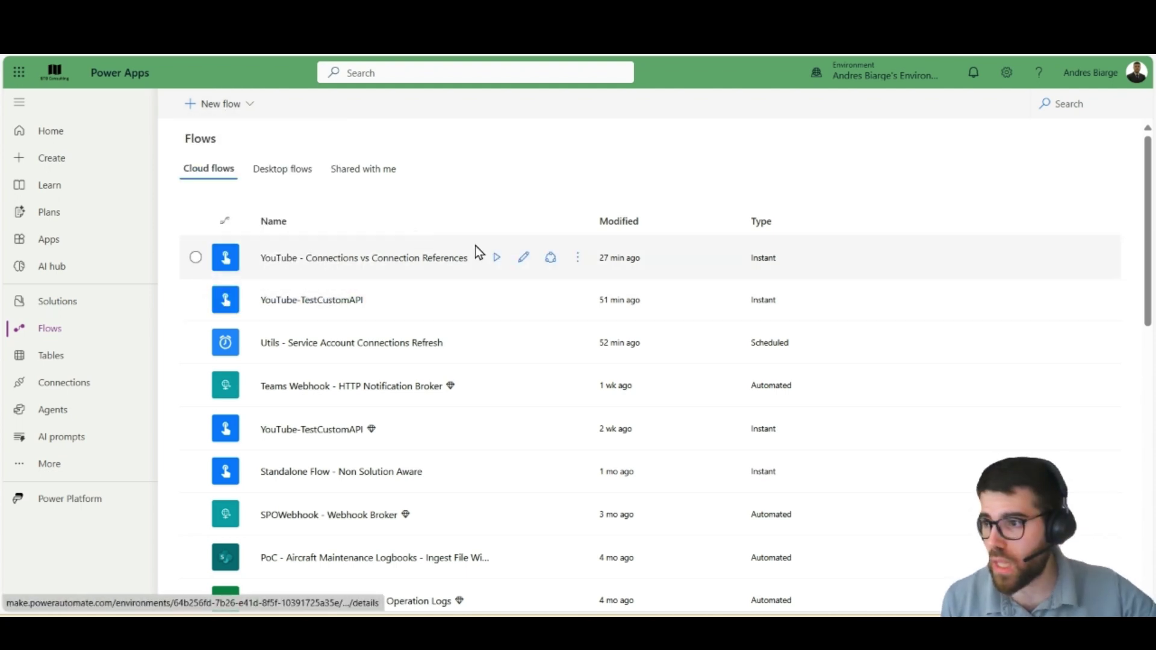
# - Open the YouTube - Connections vs Connection References flow and bring up adding a new connection for its Get items action
pyautogui.click(405, 258)
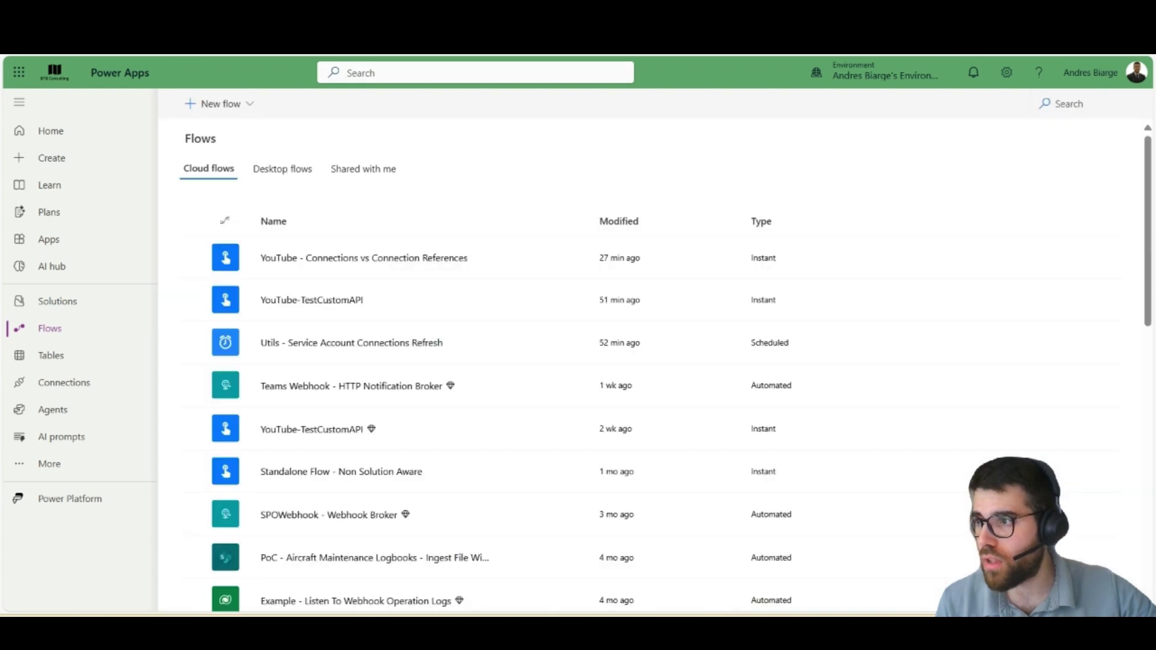
pyautogui.click(420, 260)
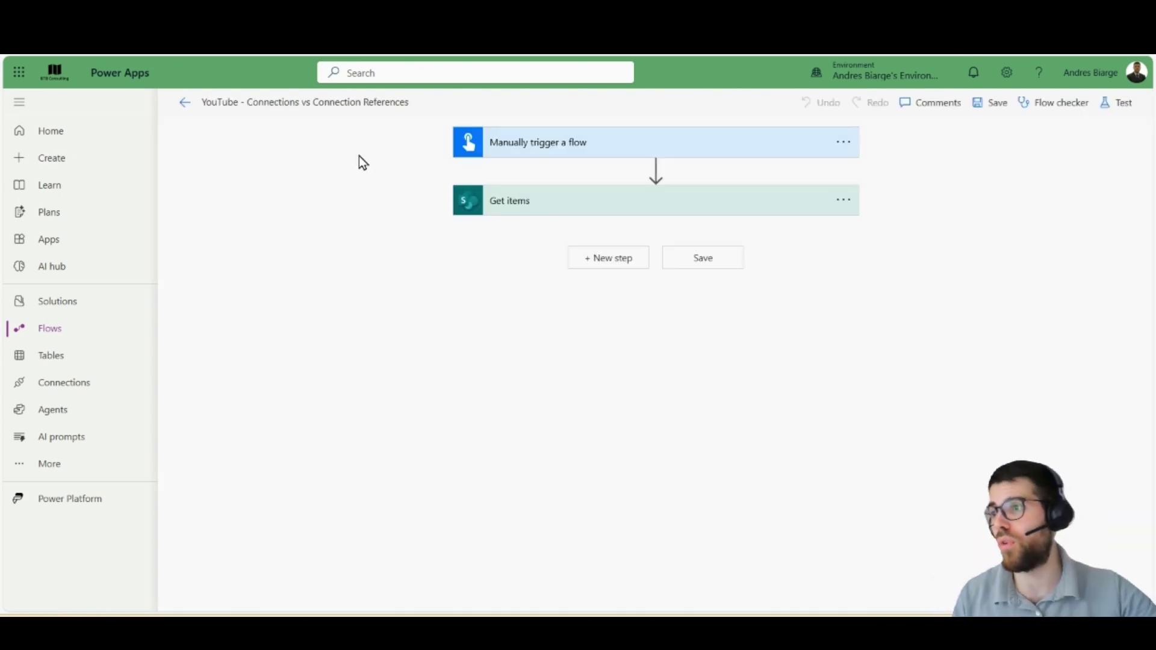
pyautogui.click(843, 200)
pyautogui.click(890, 188)
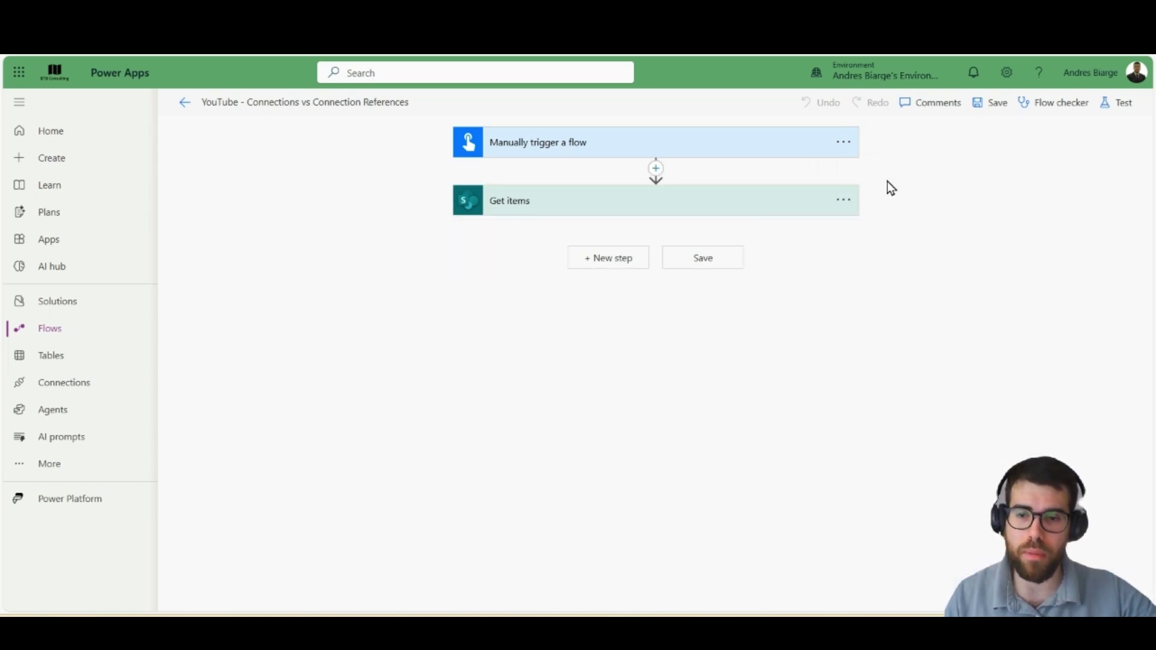
pyautogui.click(852, 203)
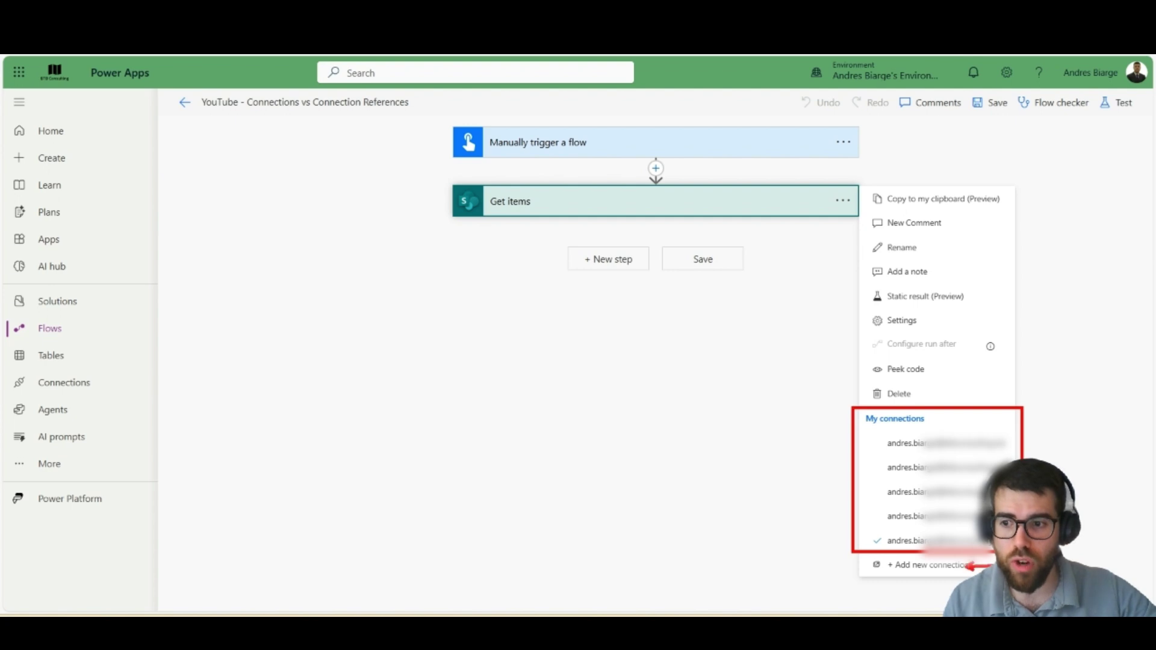
pyautogui.click(934, 569)
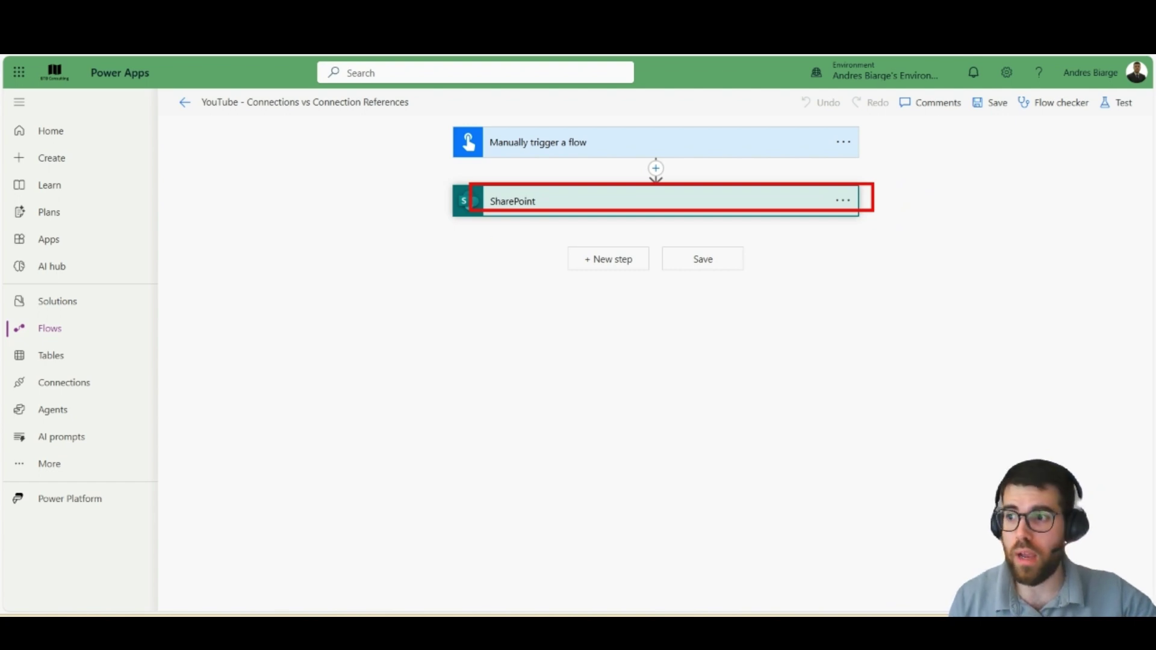
pyautogui.moveTo(484, 237); pyautogui.dragTo(828, 256)
pyautogui.moveTo(500, 298); pyautogui.dragTo(861, 312)
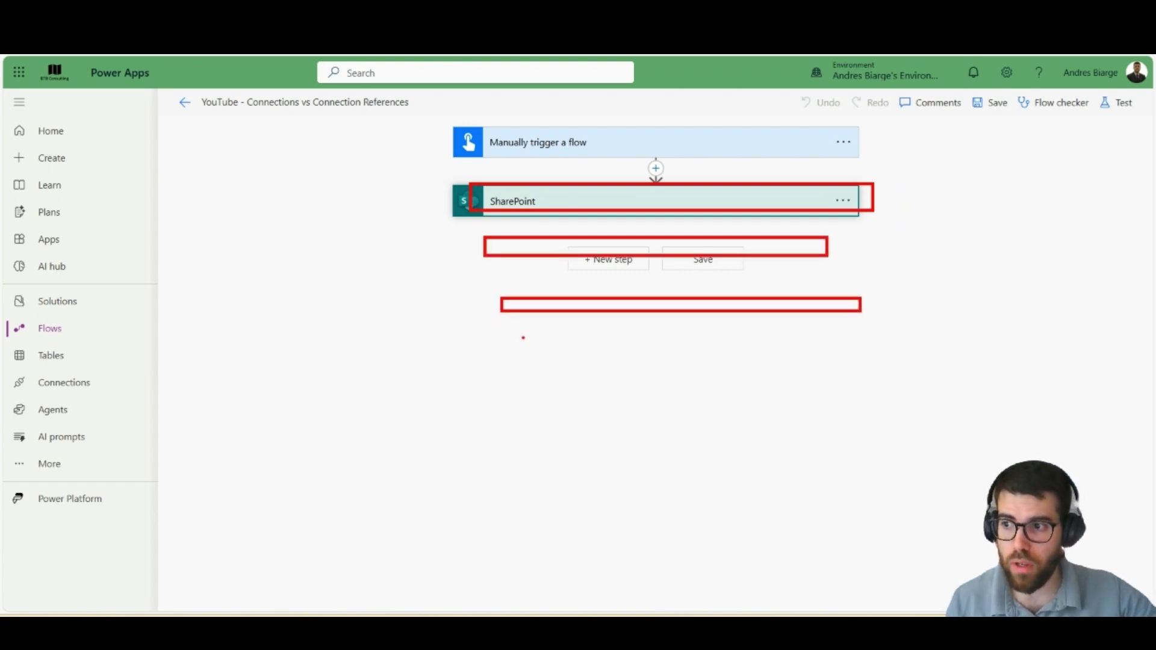
pyautogui.moveTo(517, 339); pyautogui.dragTo(876, 393)
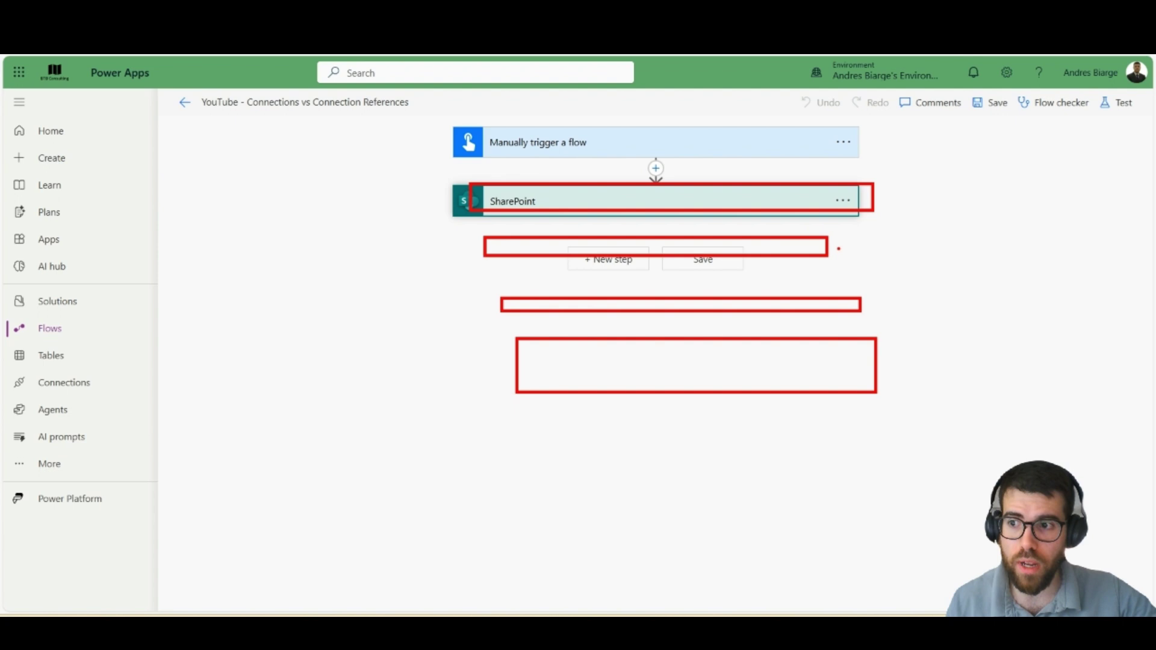
pyautogui.moveTo(897, 197); pyautogui.dragTo(905, 215)
pyautogui.moveTo(817, 263); pyautogui.dragTo(838, 245)
pyautogui.moveTo(881, 282)
pyautogui.mouseDown()
pyautogui.moveTo(897, 292)
pyautogui.moveTo(874, 317)
pyautogui.mouseUp()
pyautogui.moveTo(919, 347); pyautogui.dragTo(925, 391)
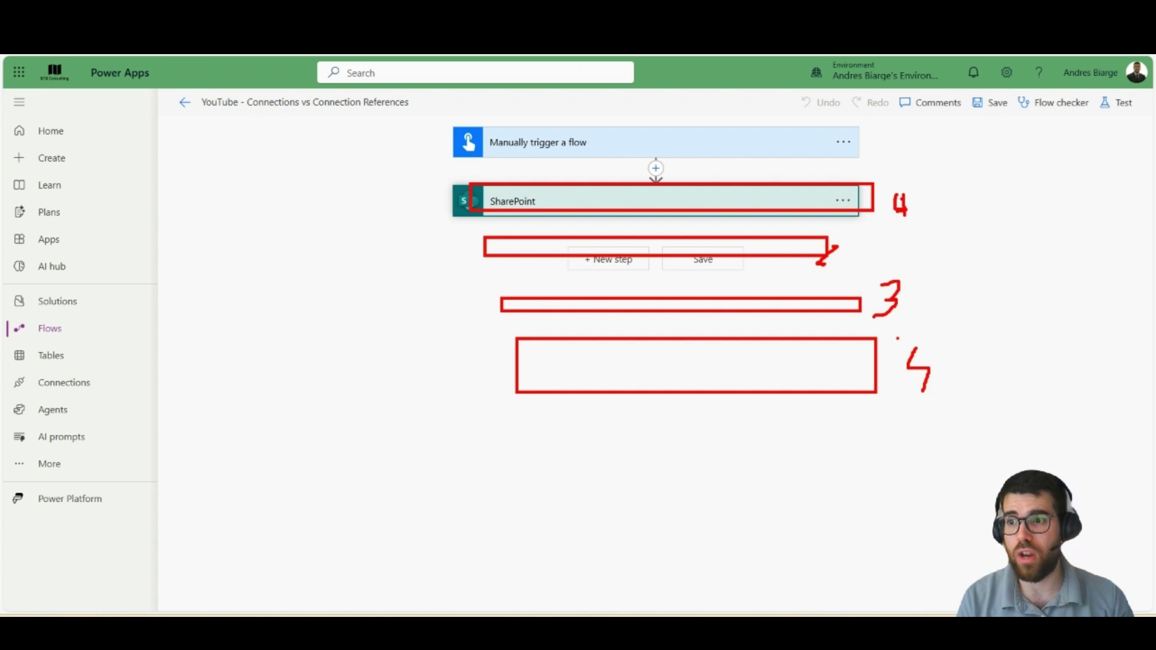
pyautogui.press('Escape')
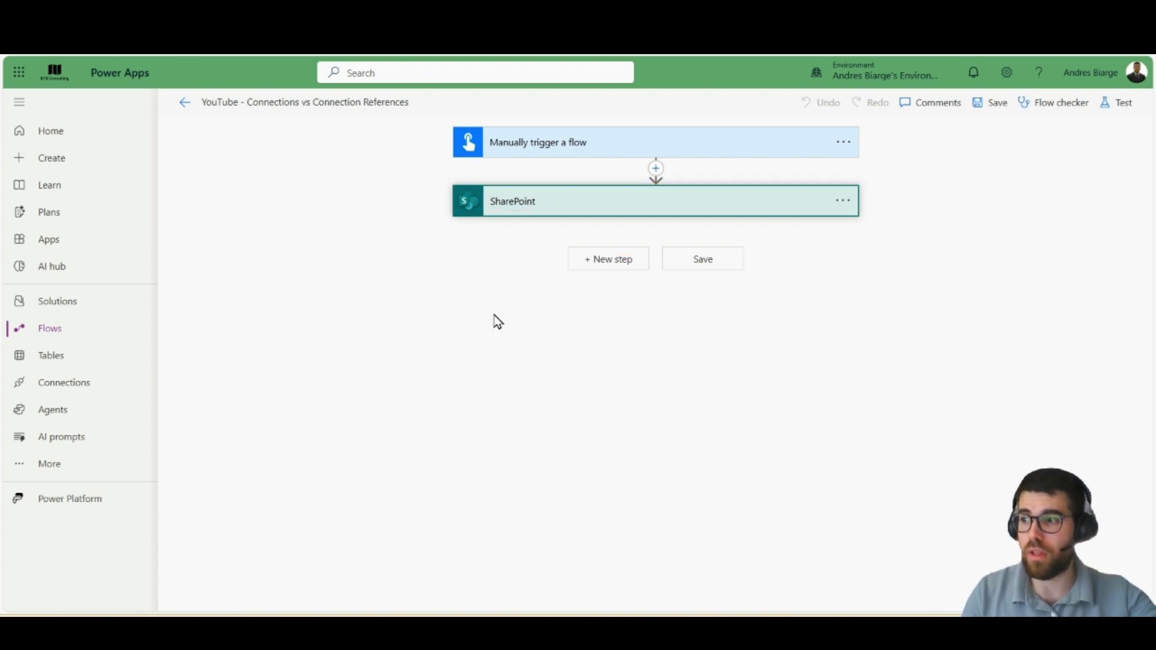
pyautogui.moveTo(9, 372); pyautogui.dragTo(170, 398)
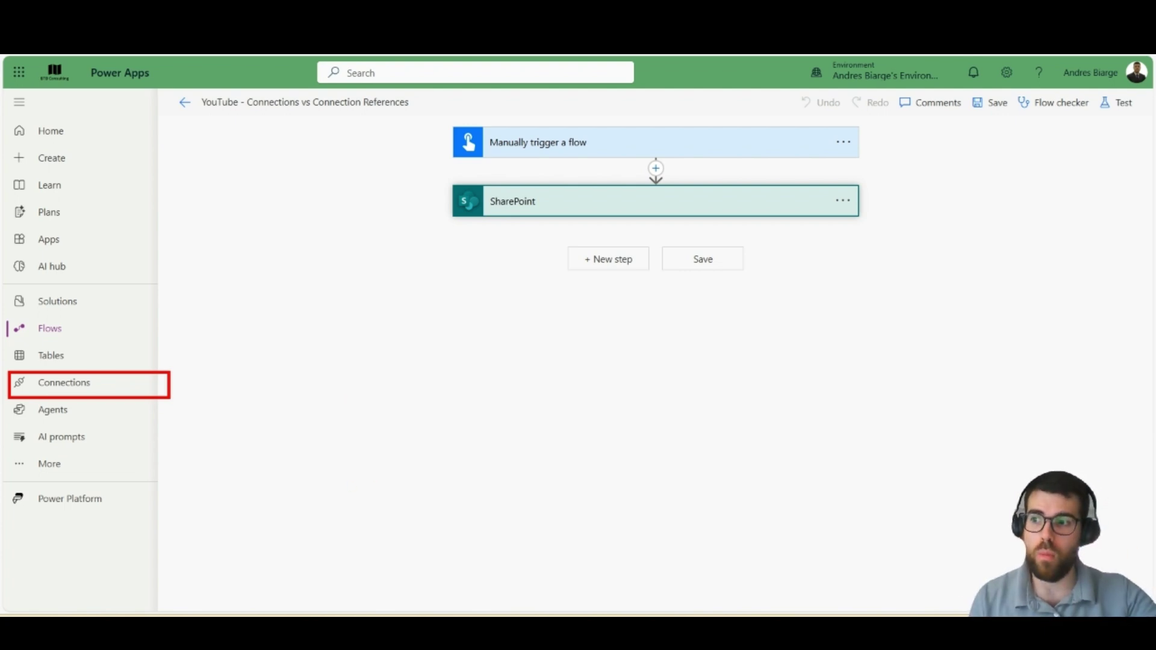
pyautogui.moveTo(813, 190)
pyautogui.mouseDown()
pyautogui.moveTo(844, 191)
pyautogui.moveTo(829, 181)
pyautogui.mouseUp()
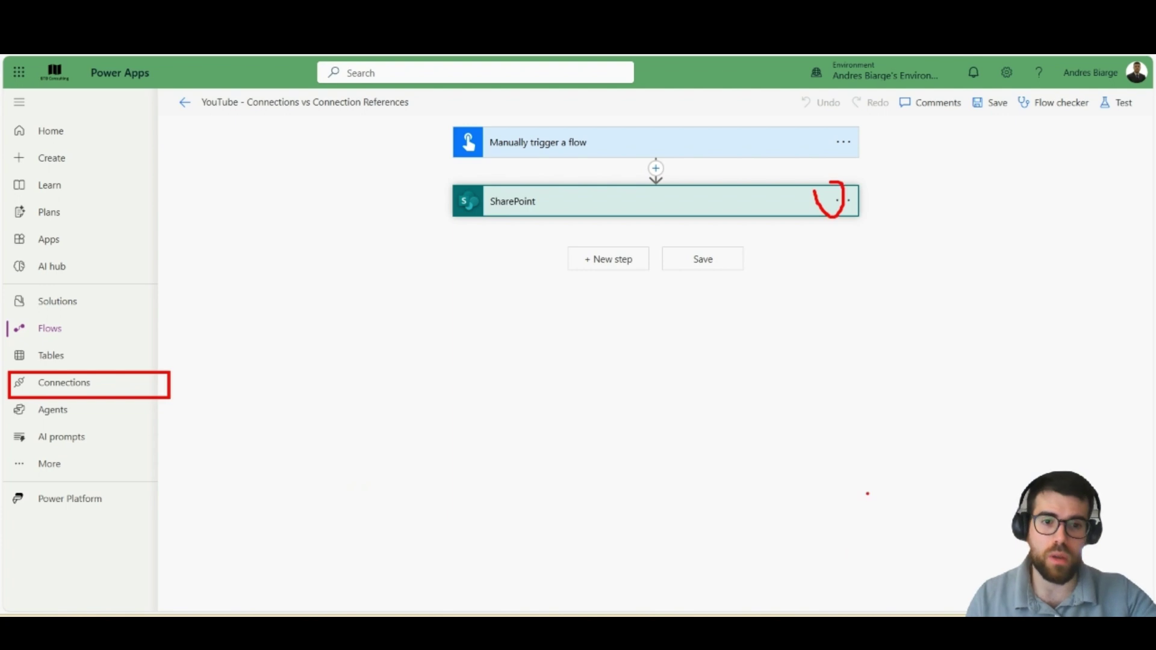
pyautogui.press('Escape')
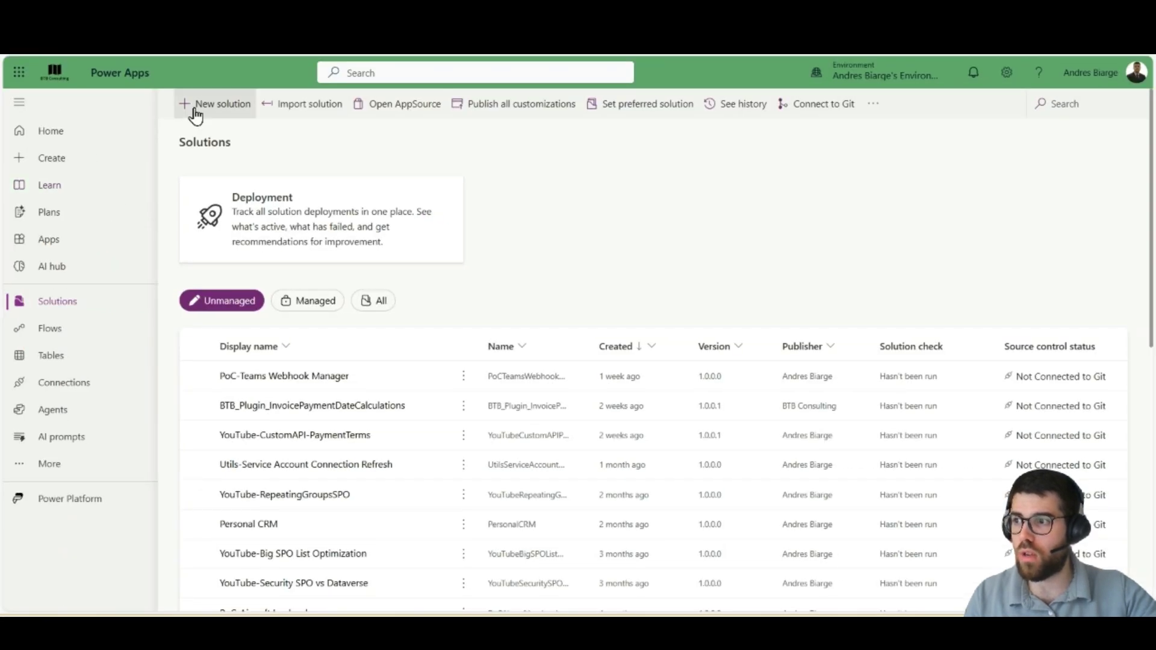
pyautogui.click(196, 109)
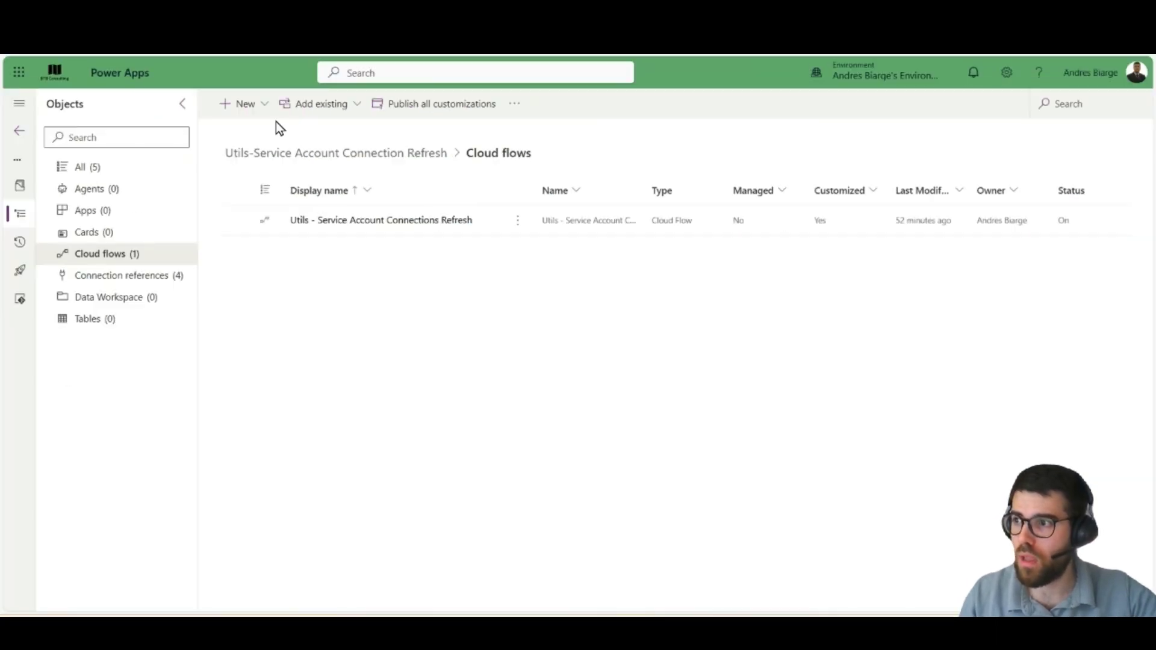
# - Review the component types that can be created in the Utils-Service Account Connection Refresh solution, including the additional and other types
pyautogui.click(260, 107)
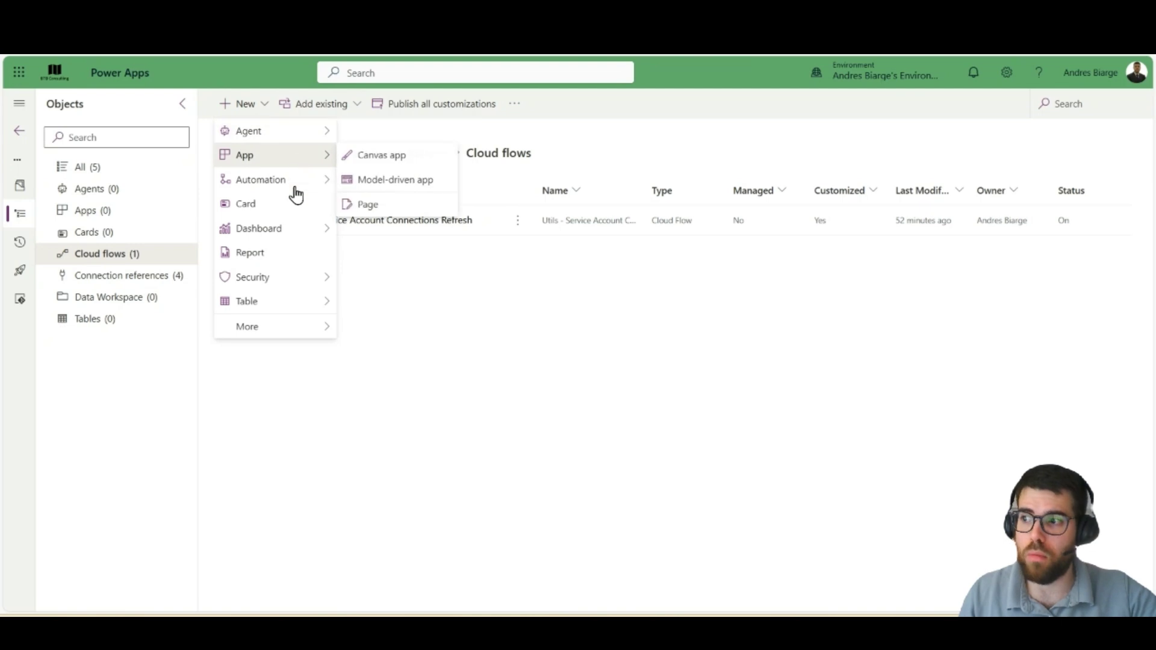
pyautogui.moveTo(286, 331)
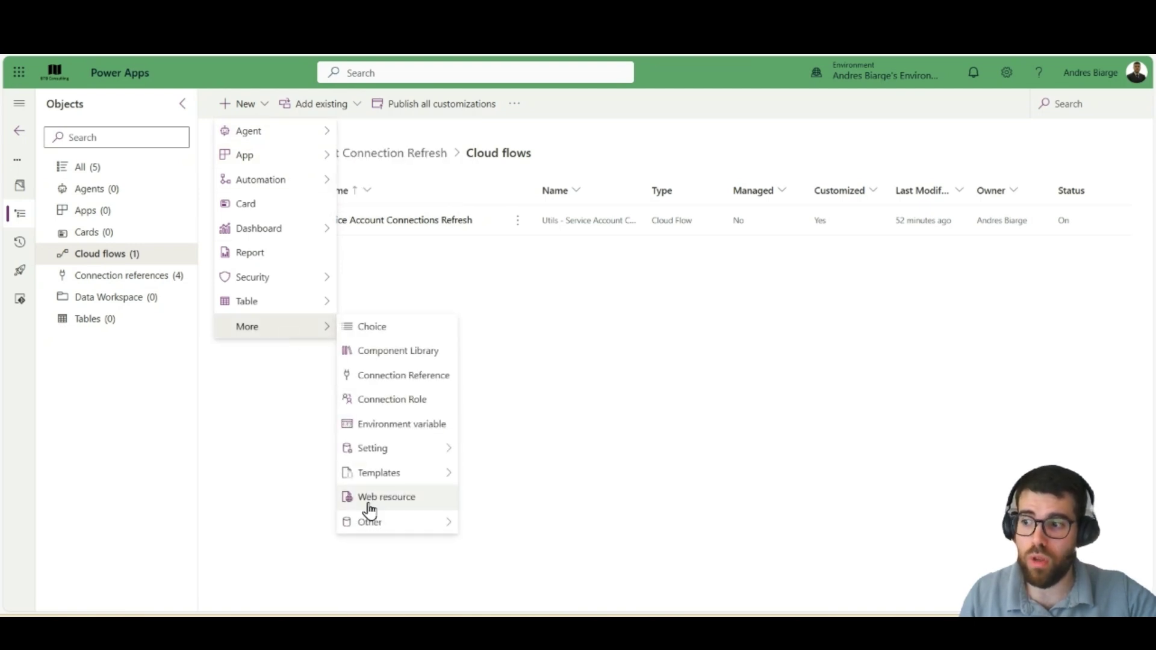
pyautogui.moveTo(389, 535)
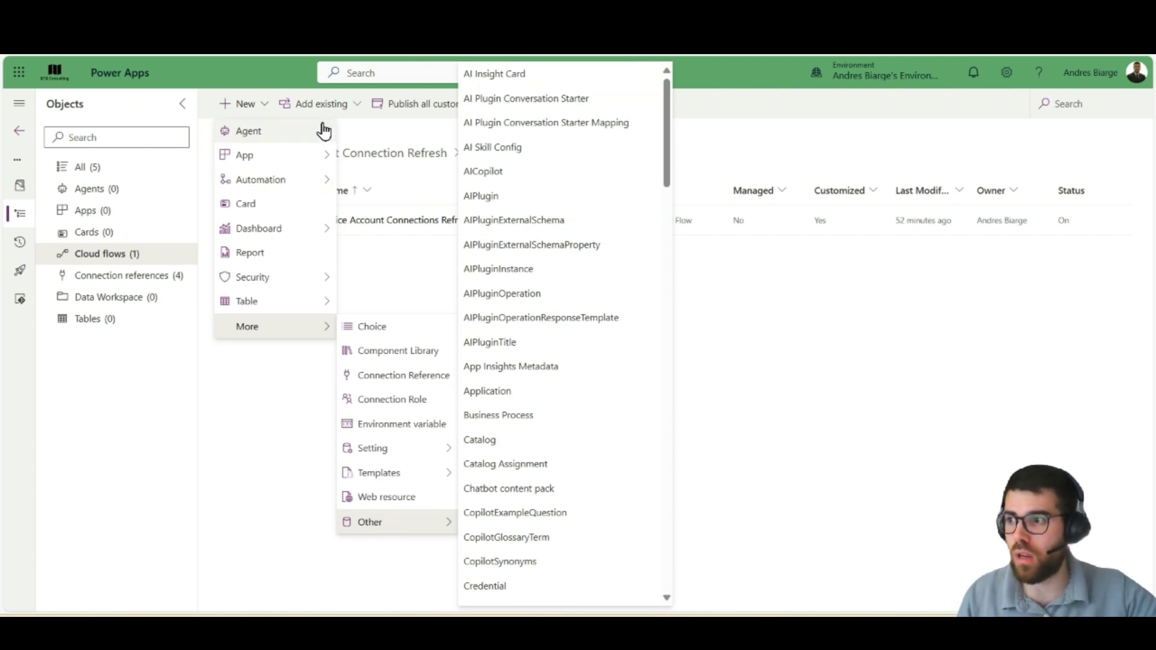
pyautogui.moveTo(304, 155)
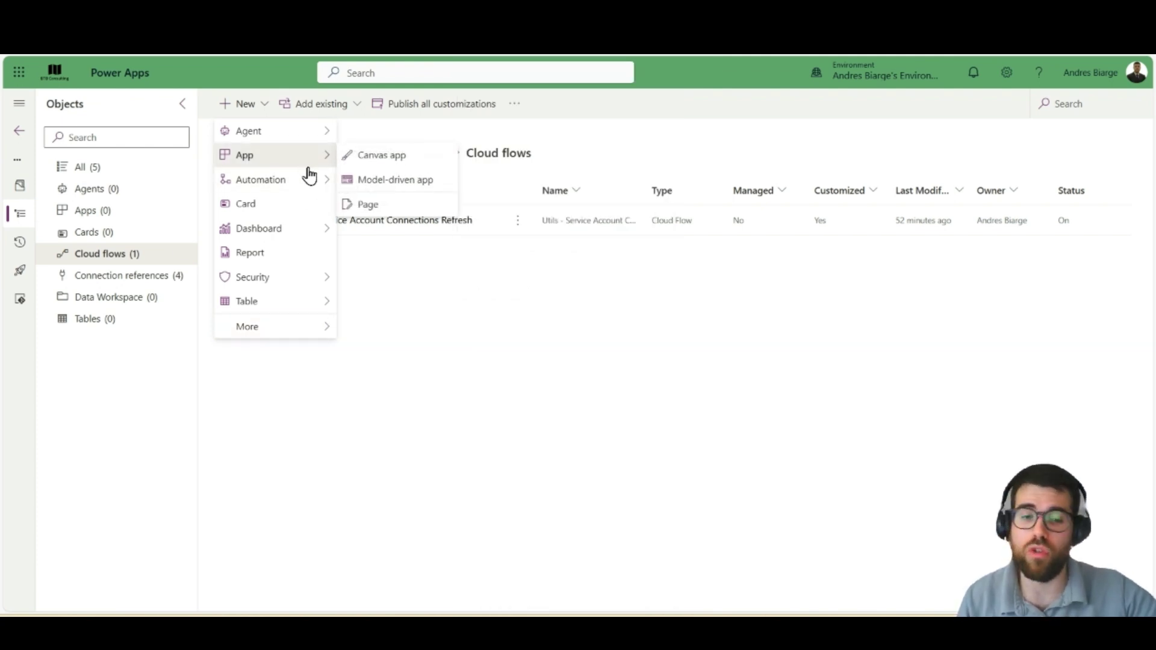
pyautogui.press('Escape')
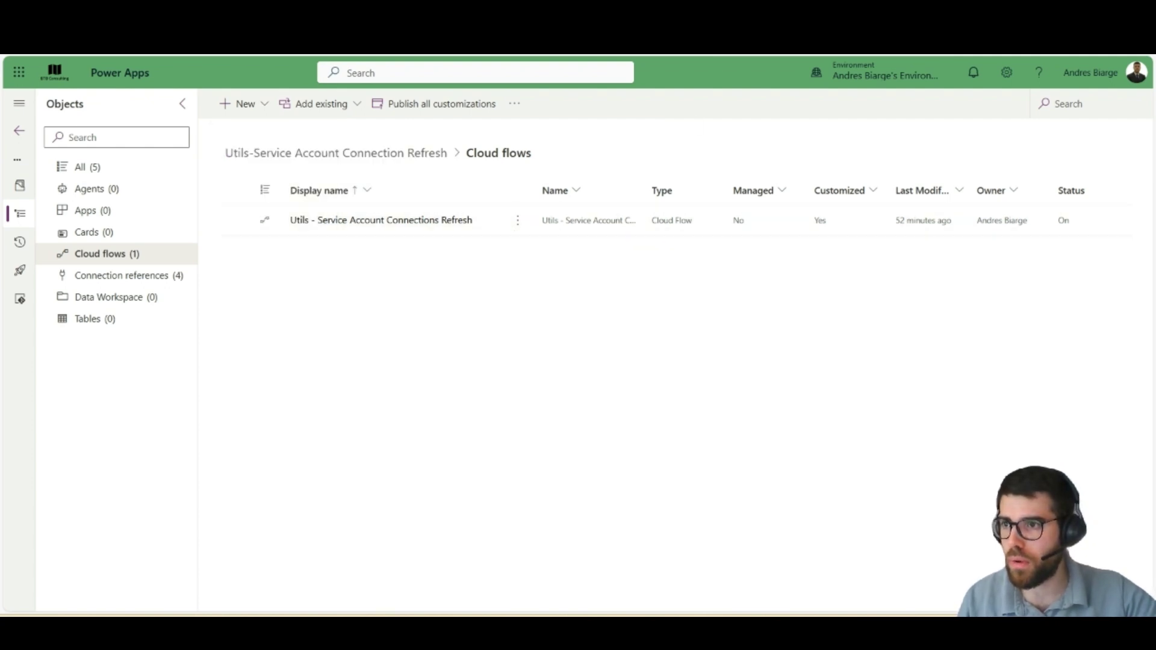
# - Open the Utils - Service Account Connections Refresh flow in the designer and examine the connection references selectable for its SharePoint list items action
pyautogui.click(1016, 220)
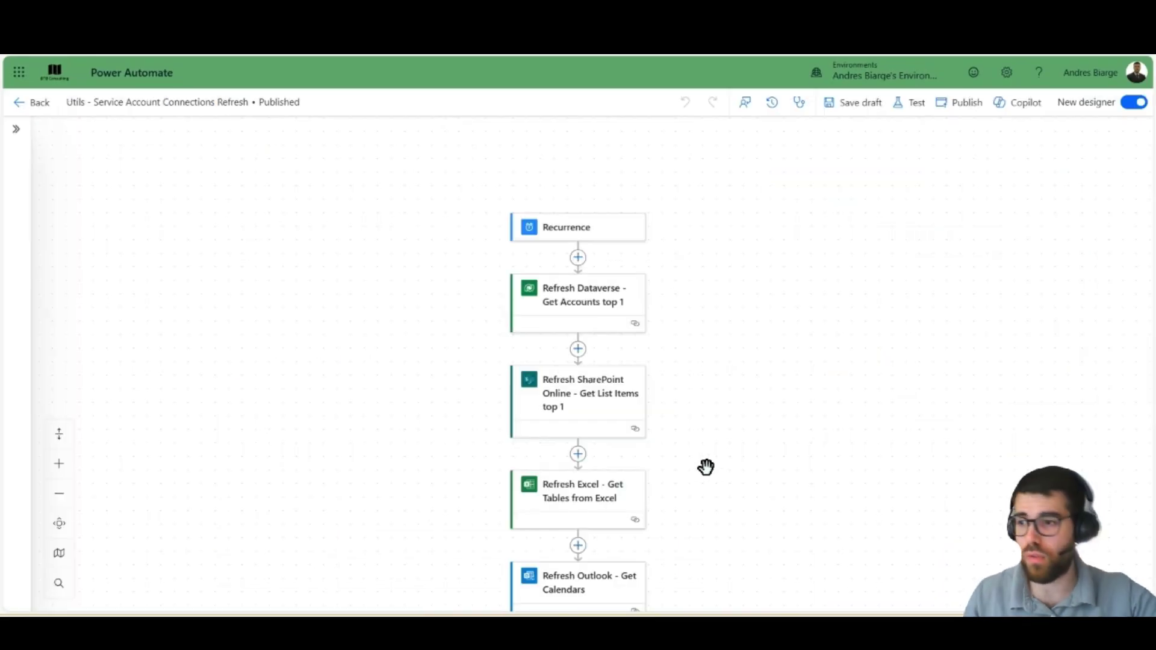
pyautogui.click(580, 394)
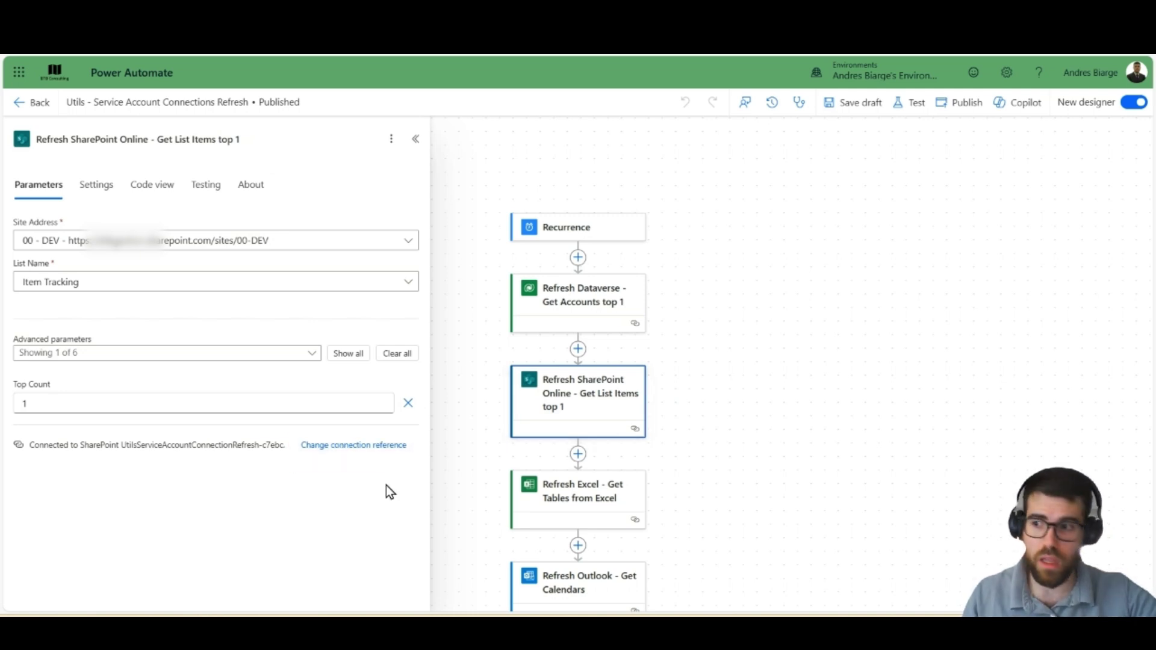
pyautogui.click(394, 445)
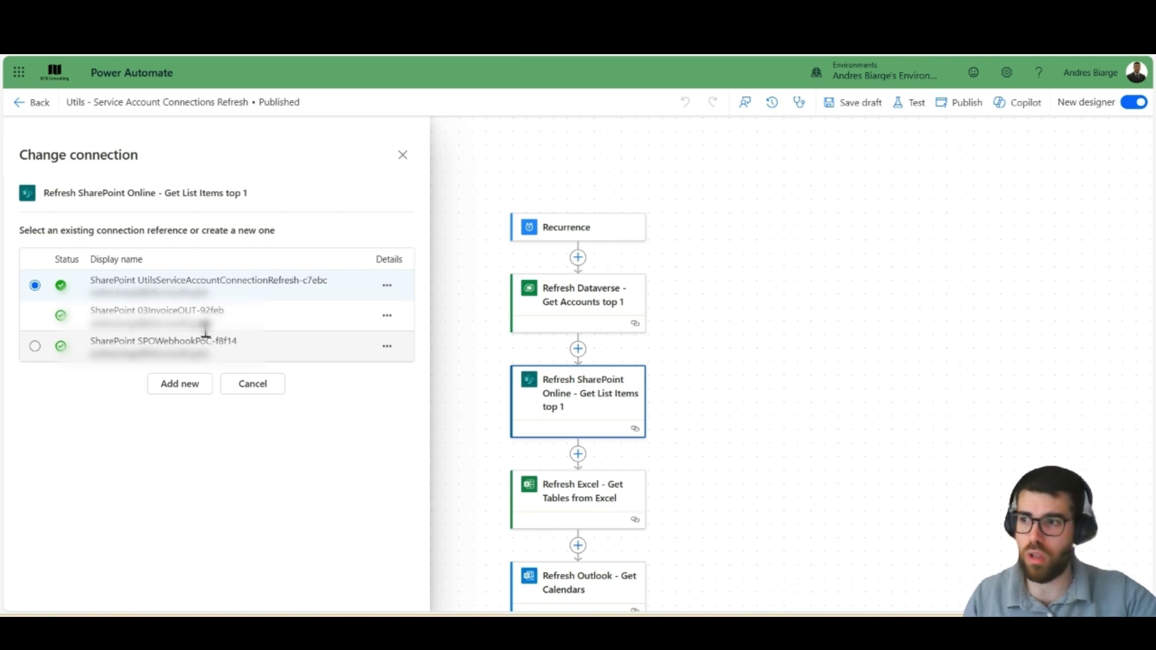
pyautogui.click(402, 154)
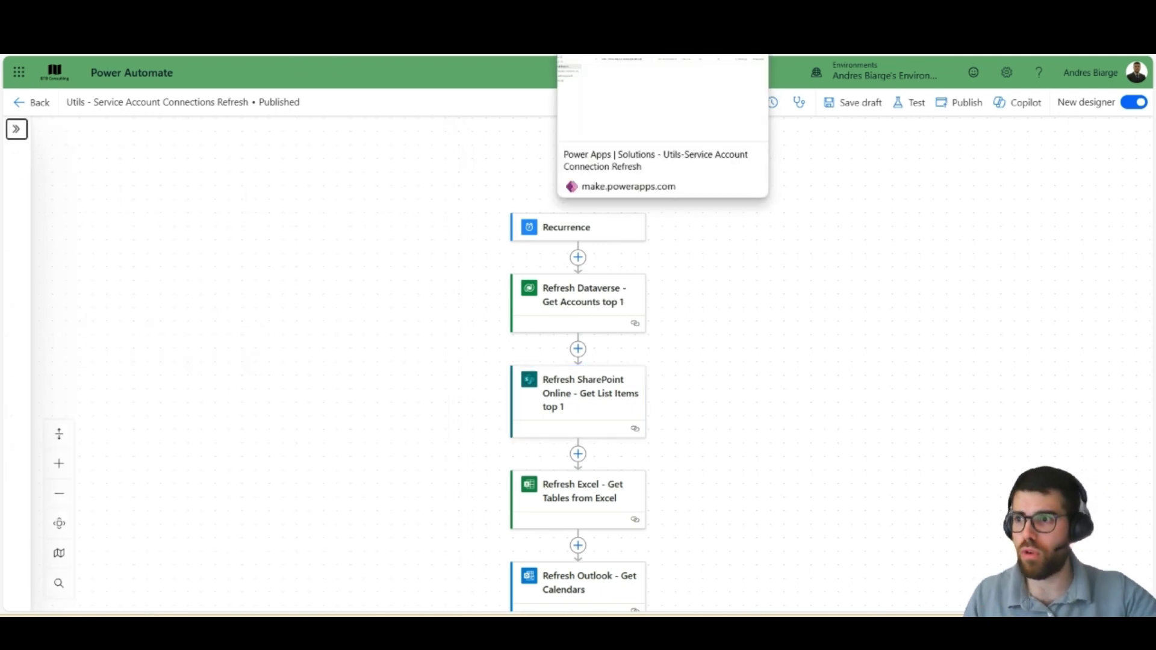
# - View the connection references on the details page of the Utils - Service Account Connections Refresh flow
pyautogui.click(578, 48)
pyautogui.click(493, 225)
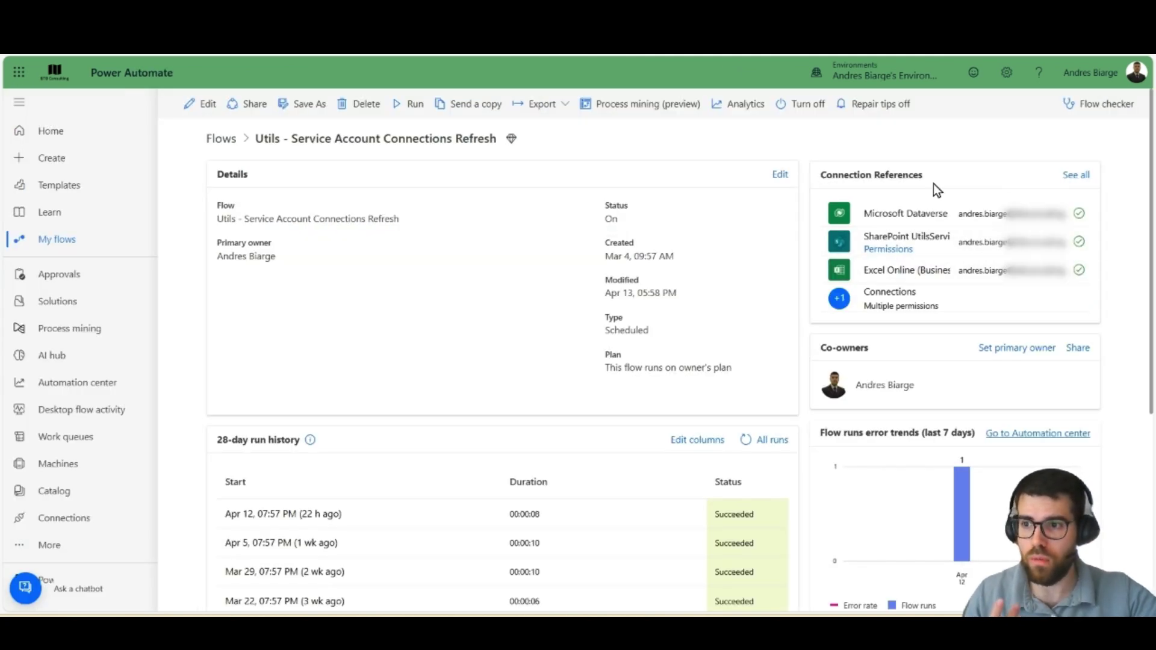
pyautogui.hotkey('ctrl', 'w')
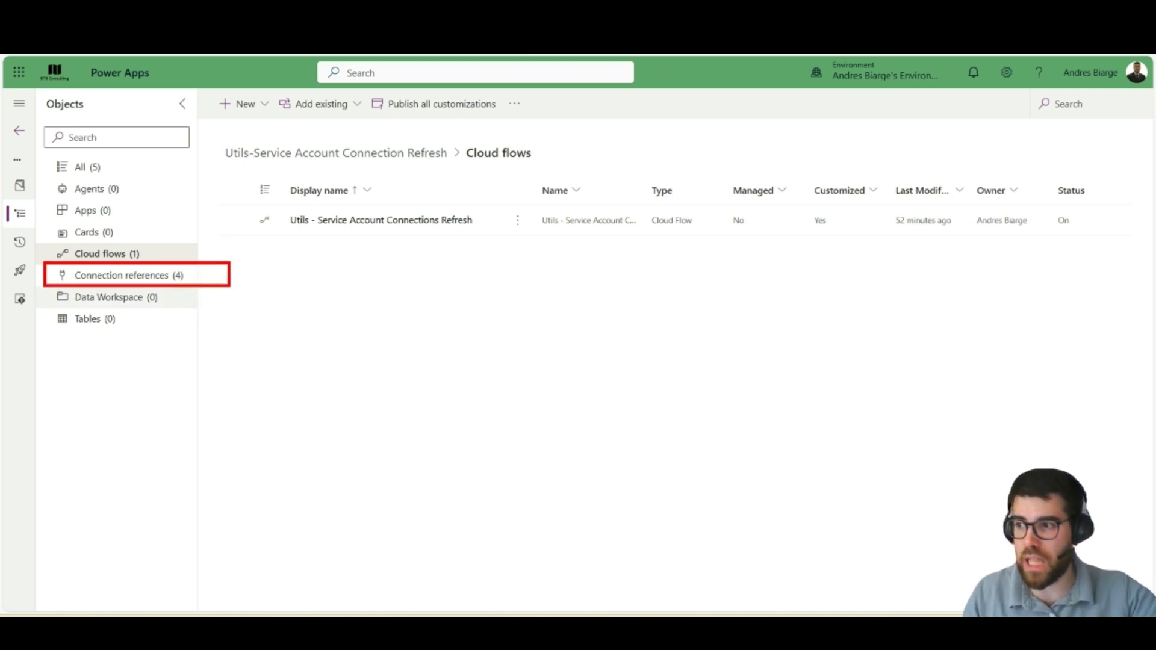
# - Open the solution's SharePoint connection reference for editing and inspect its connection selection
pyautogui.click(149, 279)
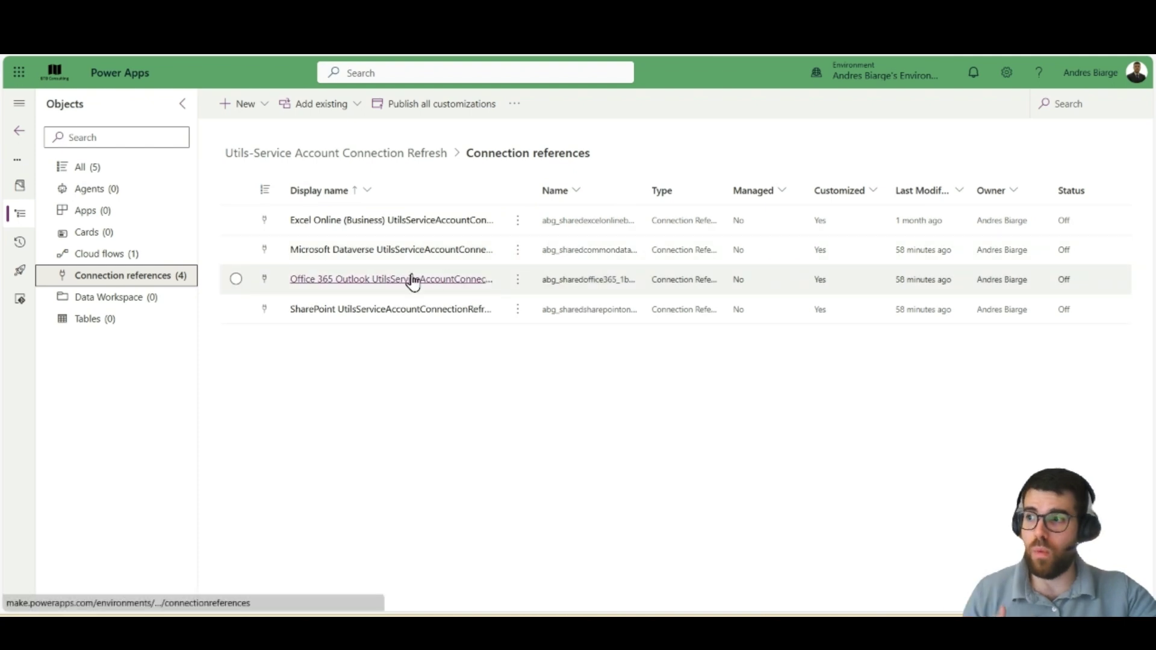
pyautogui.click(428, 308)
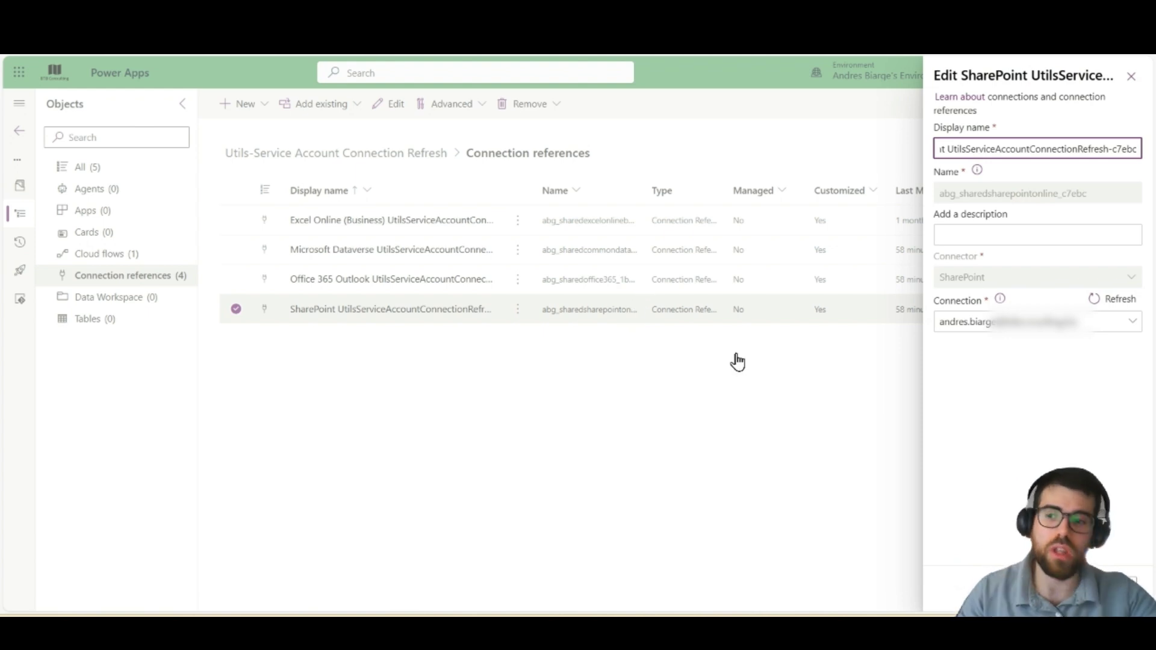
pyautogui.click(1023, 325)
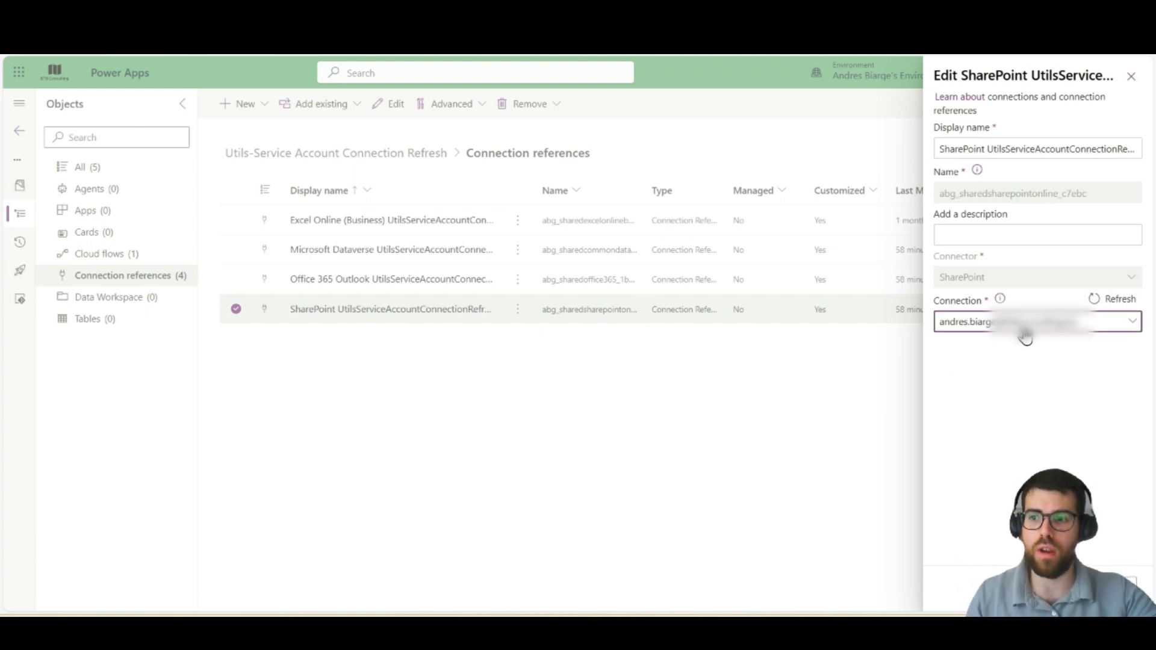
pyautogui.click(1028, 372)
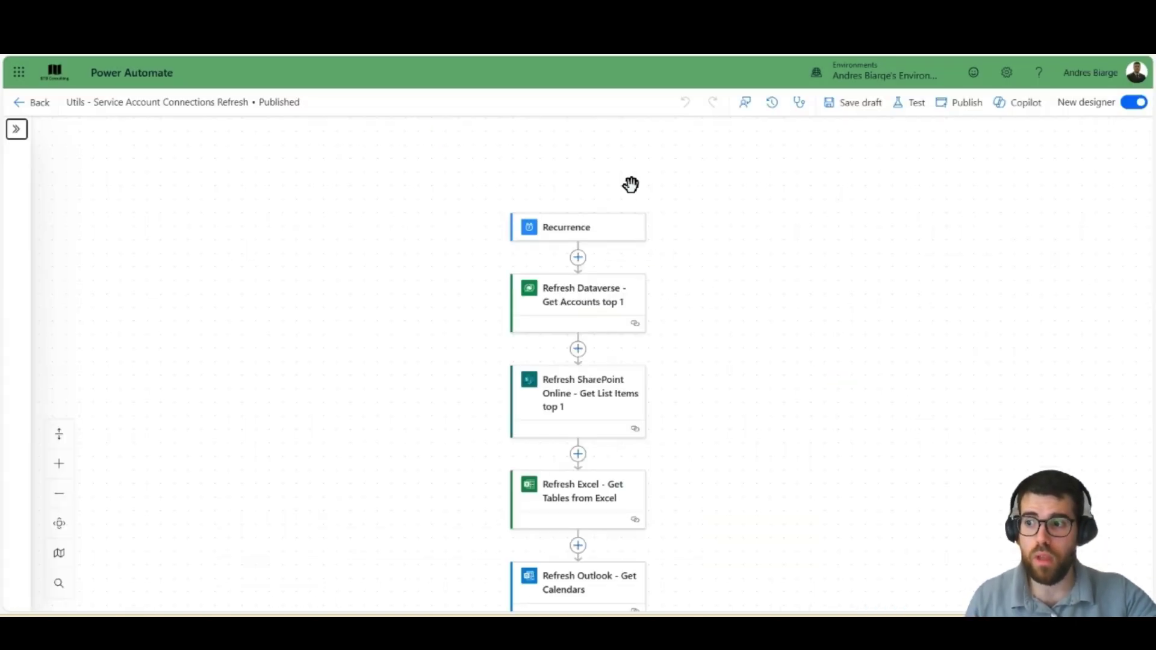
# - Check the flow's designer and details page again, and close the SharePoint connection reference without changes
pyautogui.scroll(-2, 660, 315)
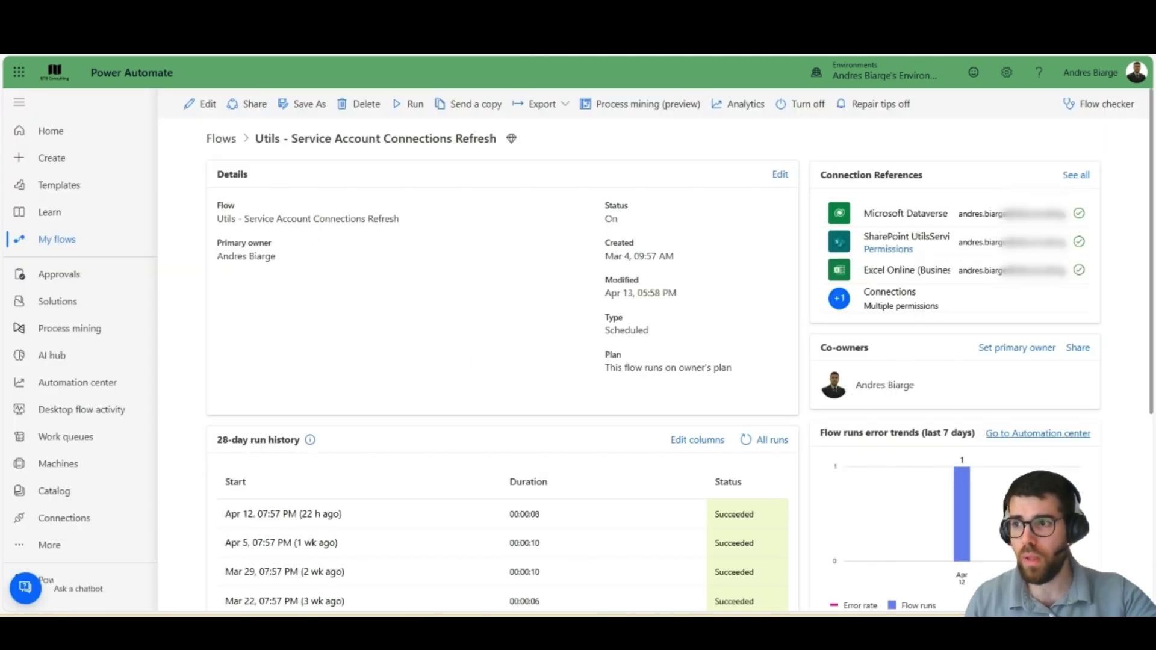
pyautogui.click(602, 56)
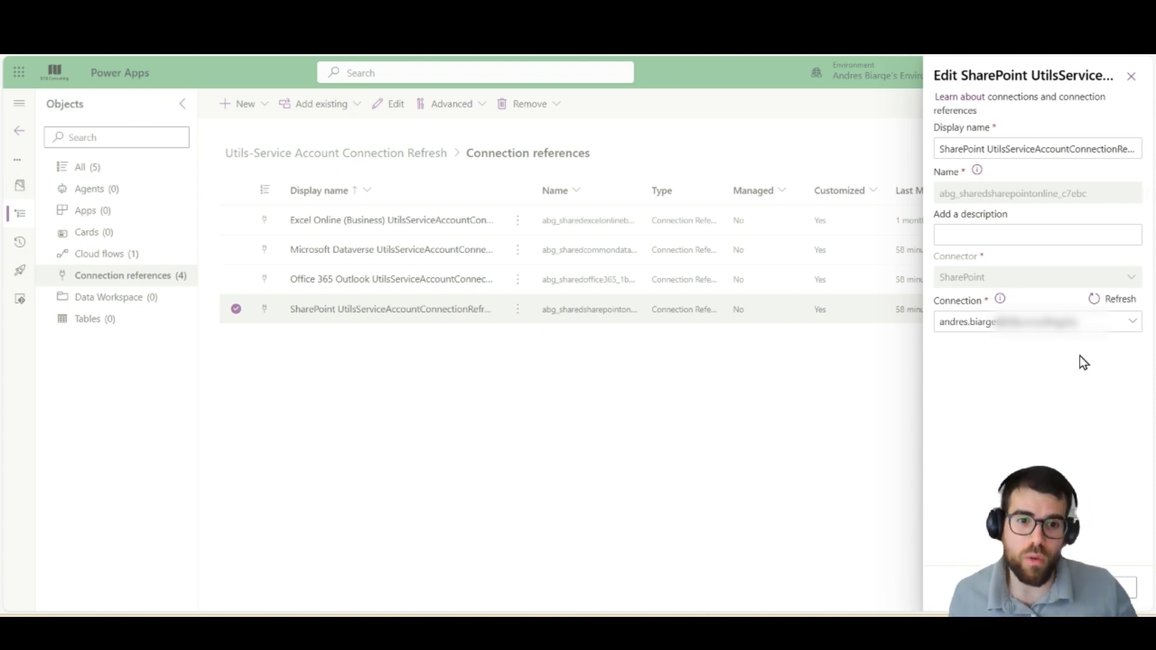
pyautogui.click(869, 352)
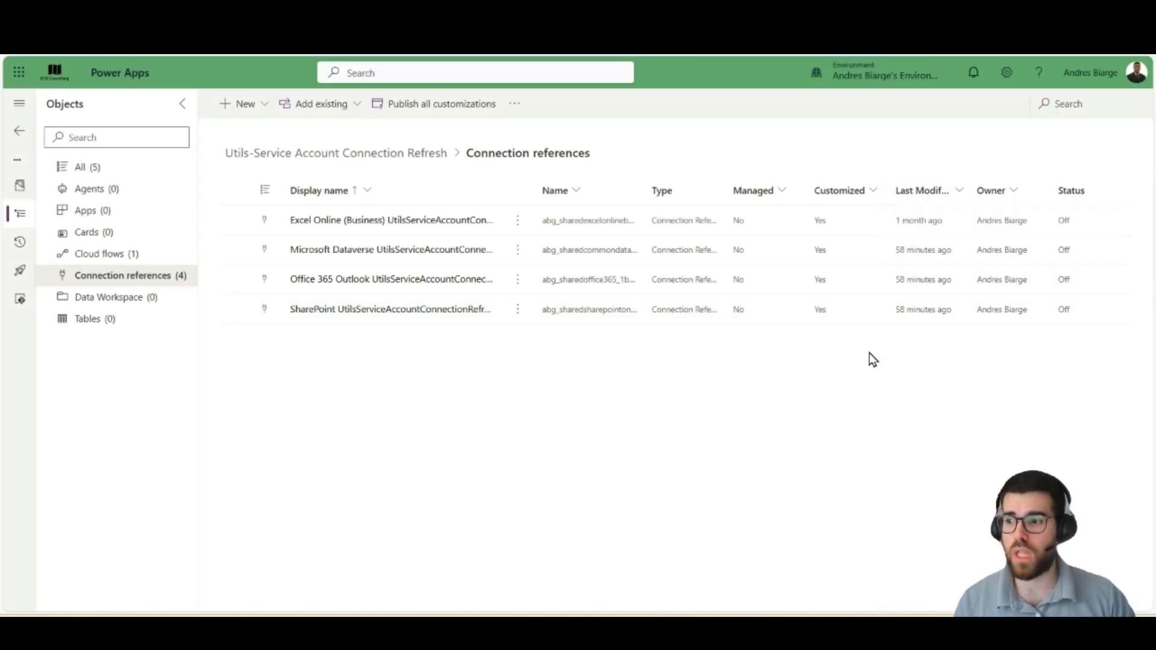